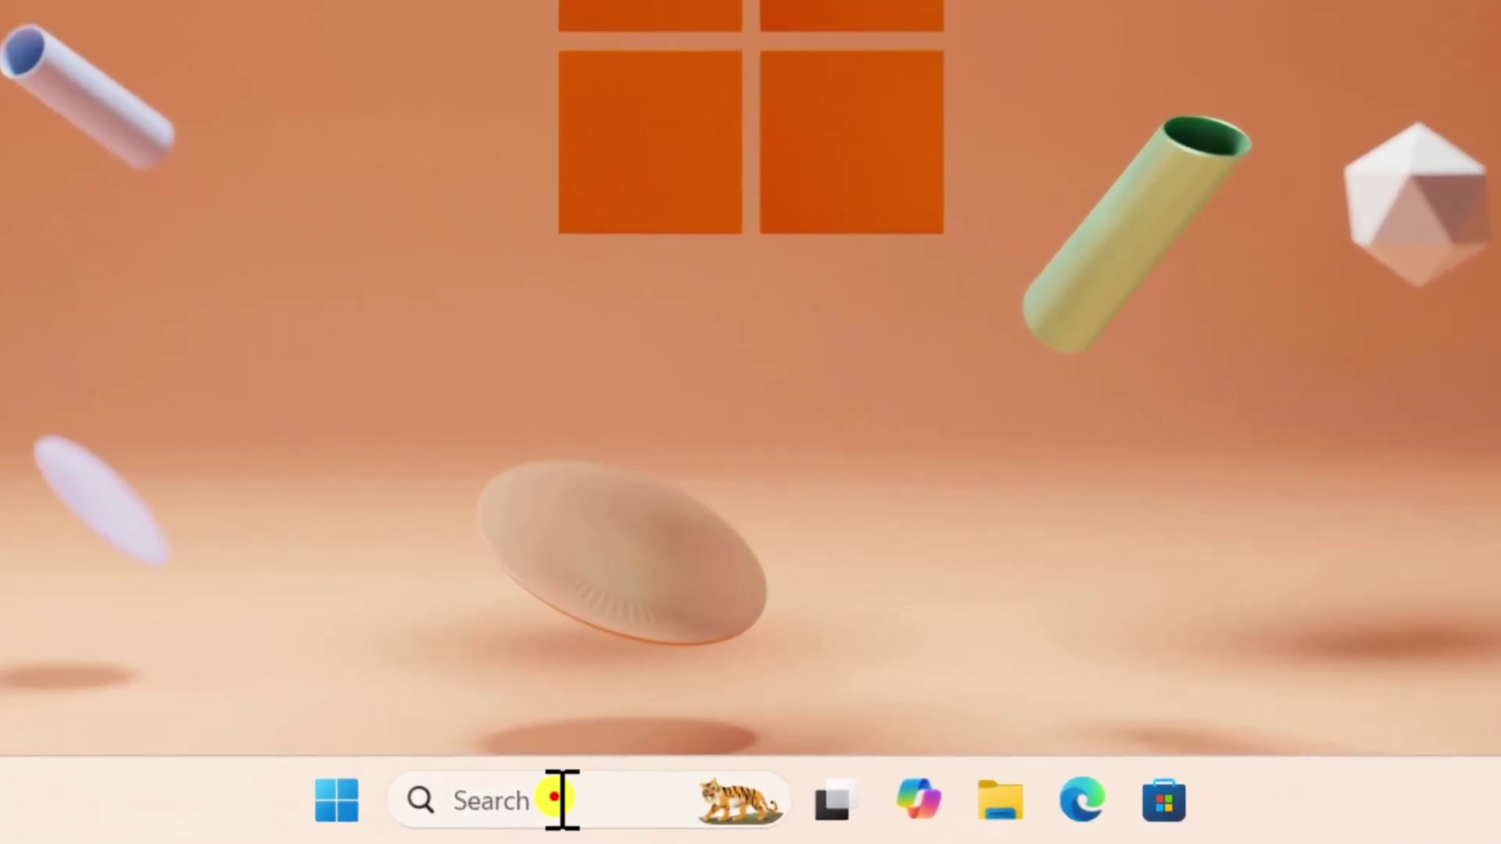
- Search Windows for 'services' to find the Services app
{"action": "left_click", "coordinate": [652, 822]}
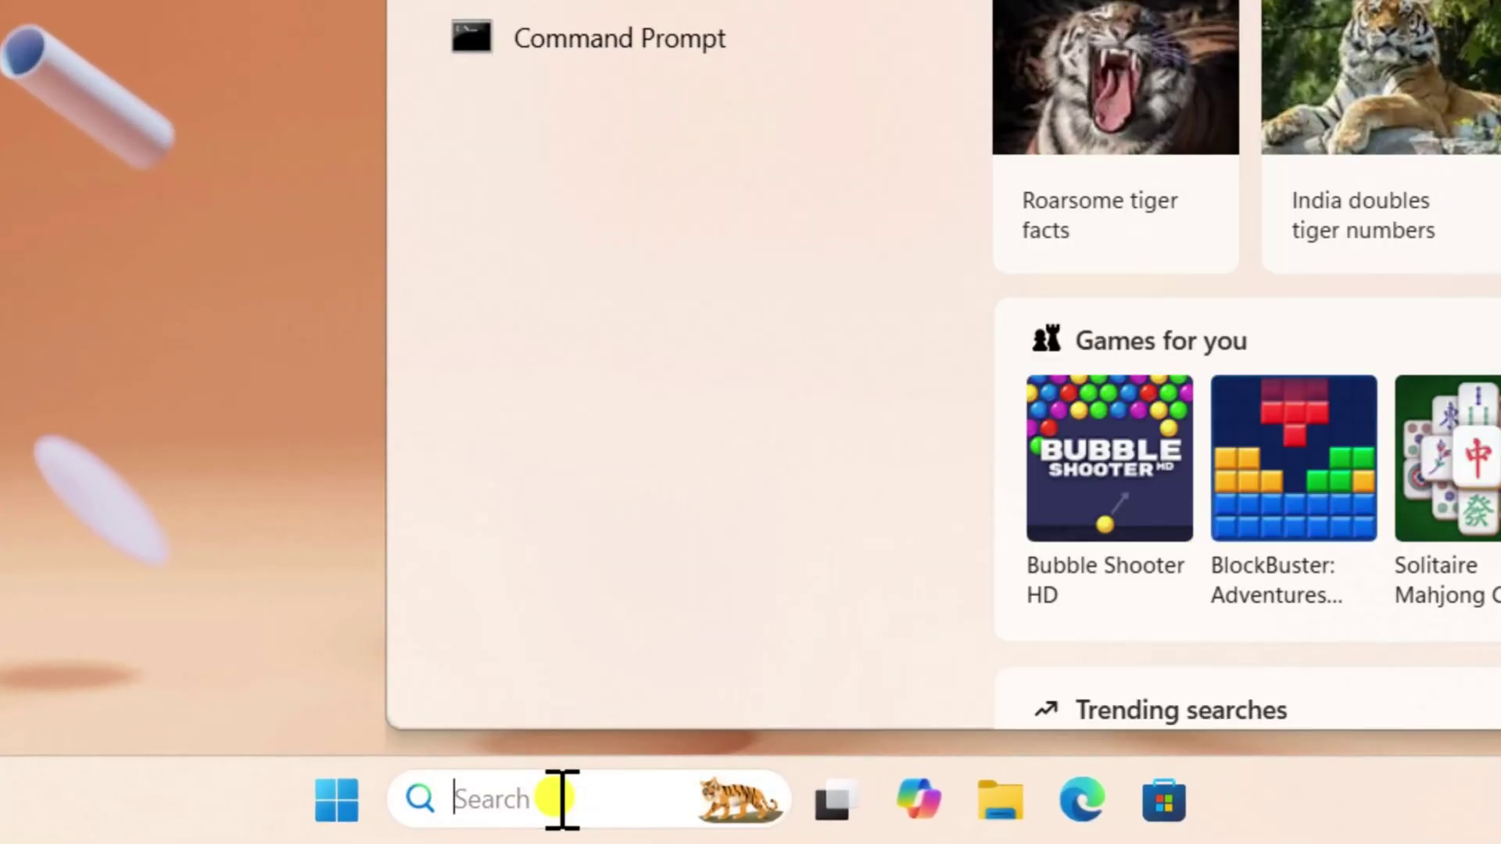
{"action": "type", "text": "services"}
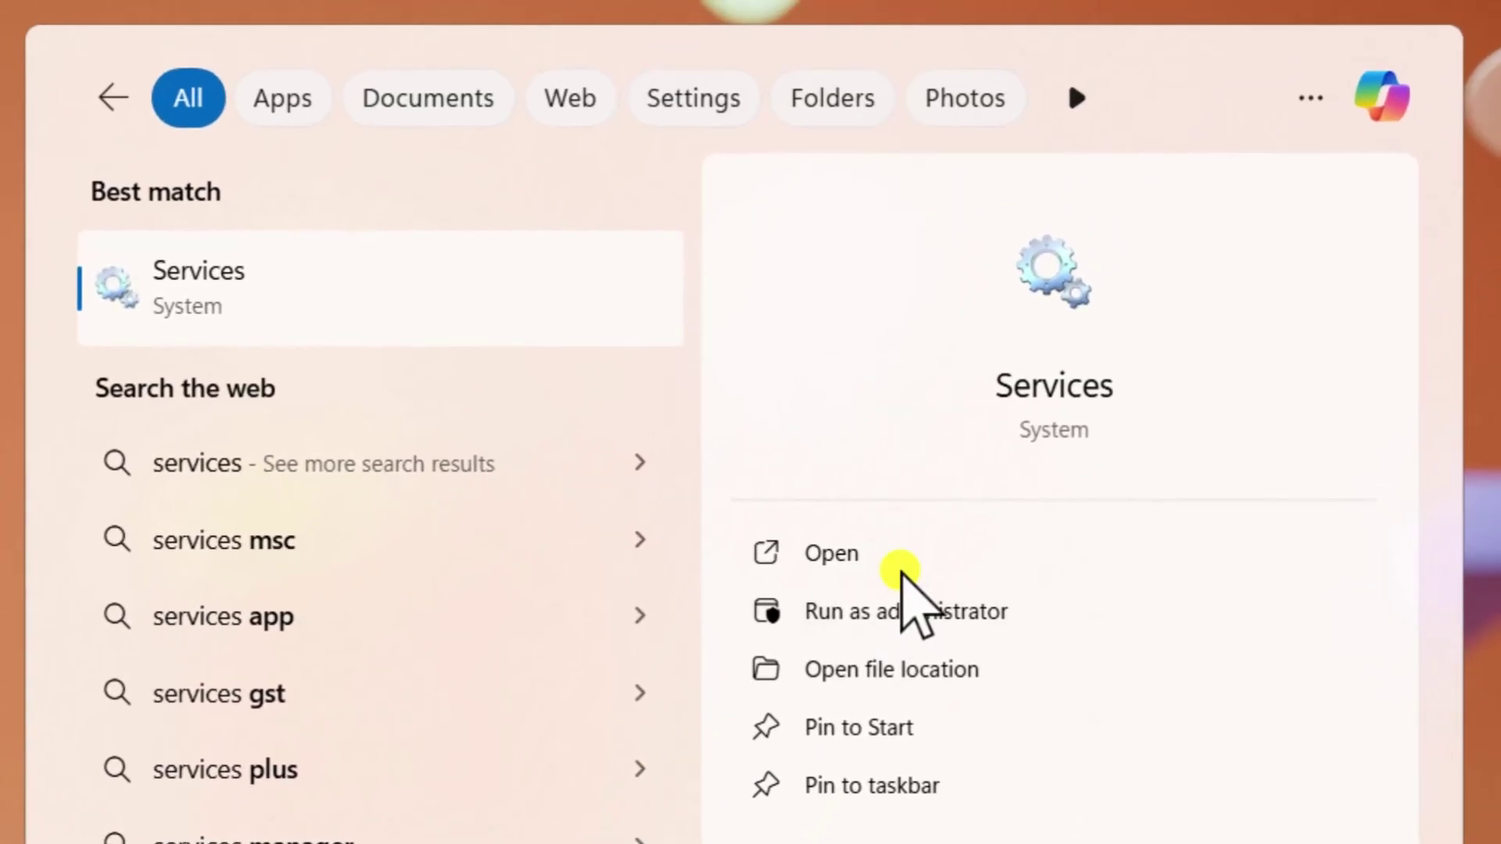
- Open Services and restart the Display Enhancement Service from its context menu
{"action": "left_click", "coordinate": [1179, 42]}
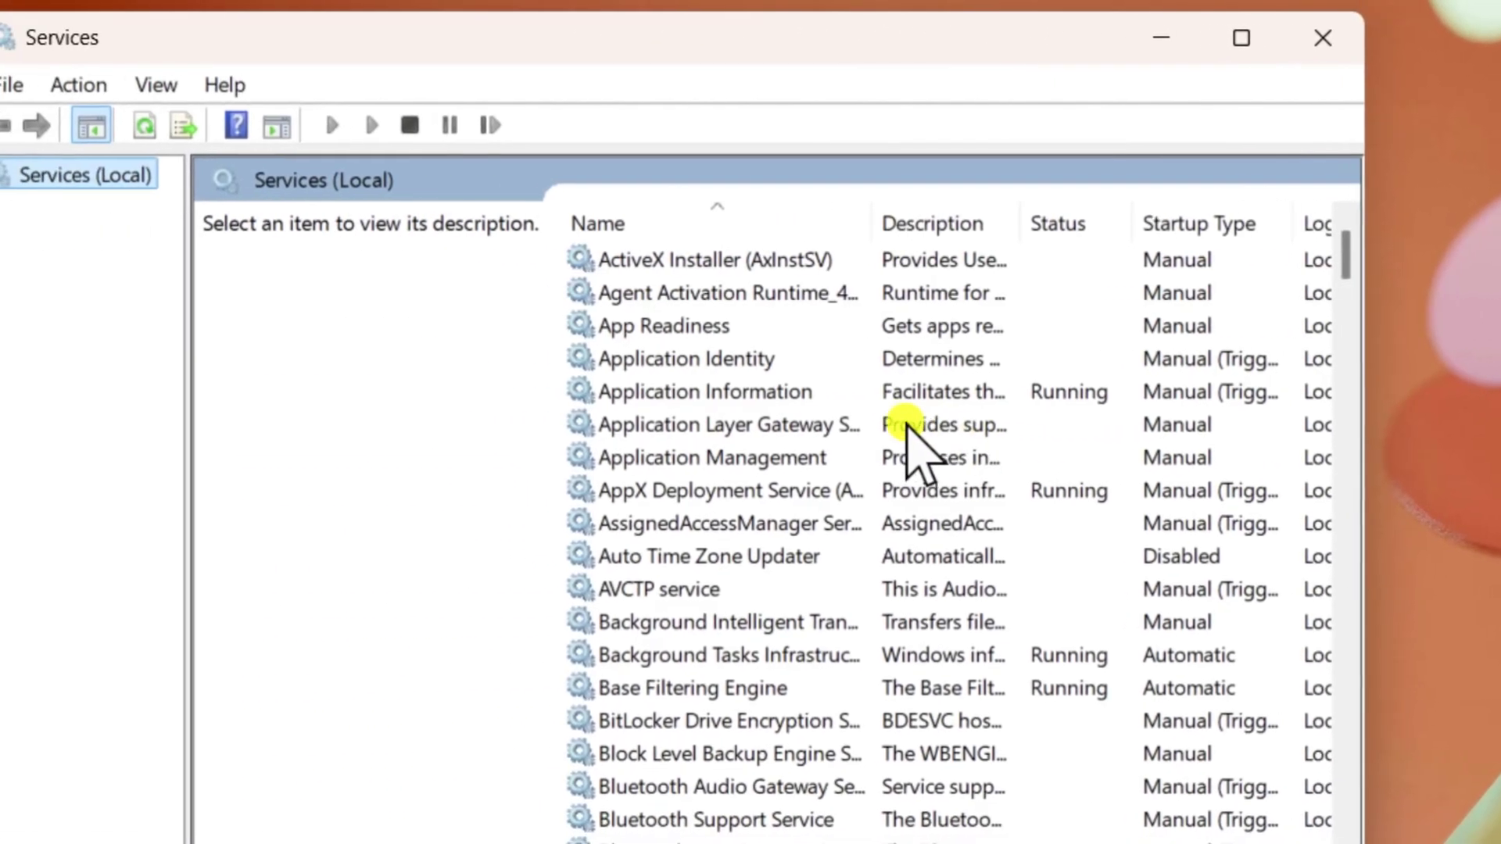
{"action": "left_click", "coordinate": [911, 429]}
{"action": "type", "text": "dis"}
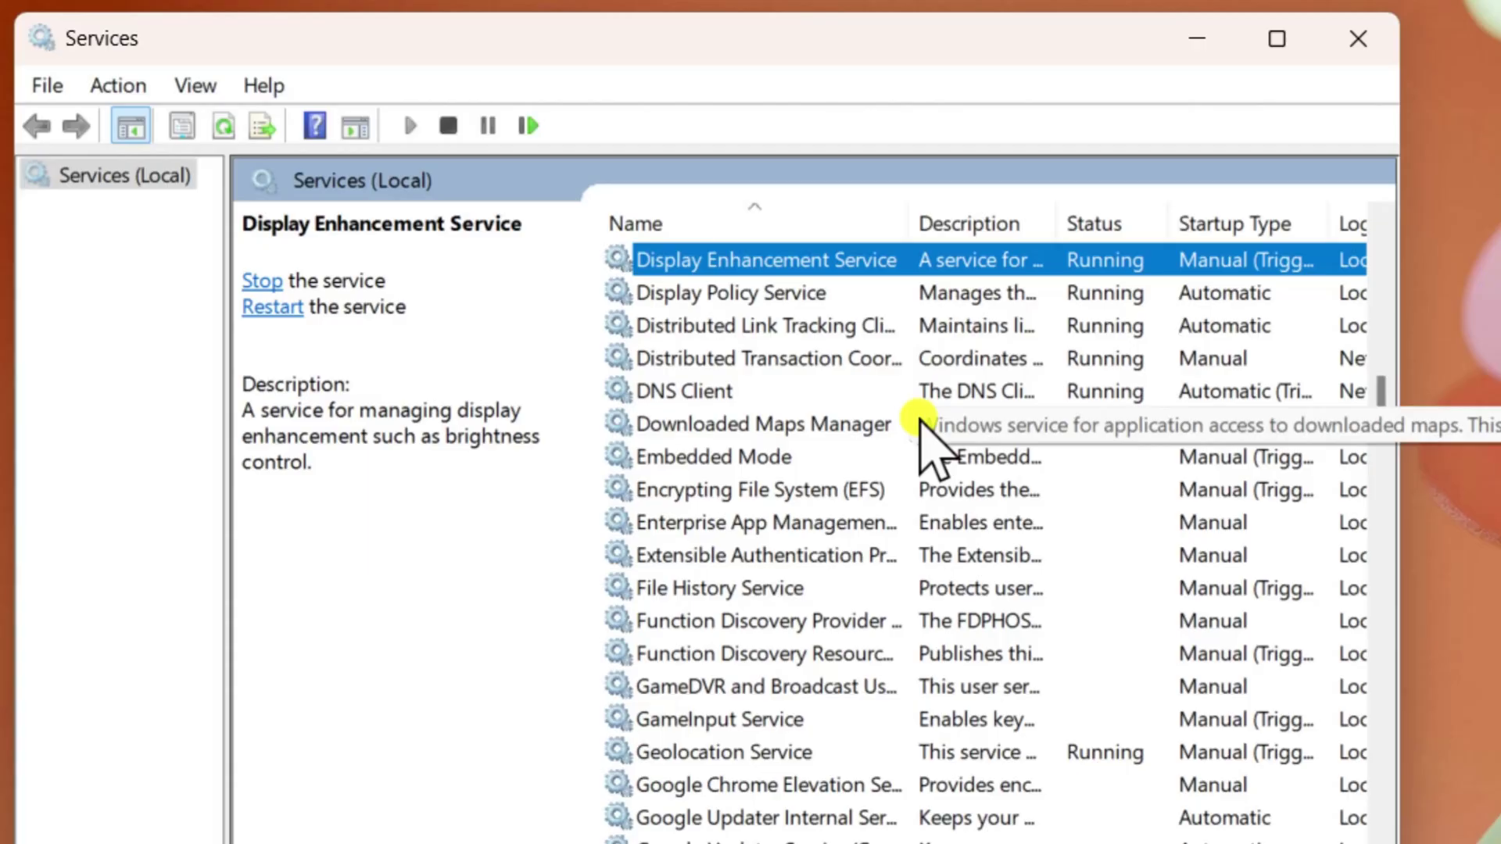
{"action": "right_click", "coordinate": [818, 258]}
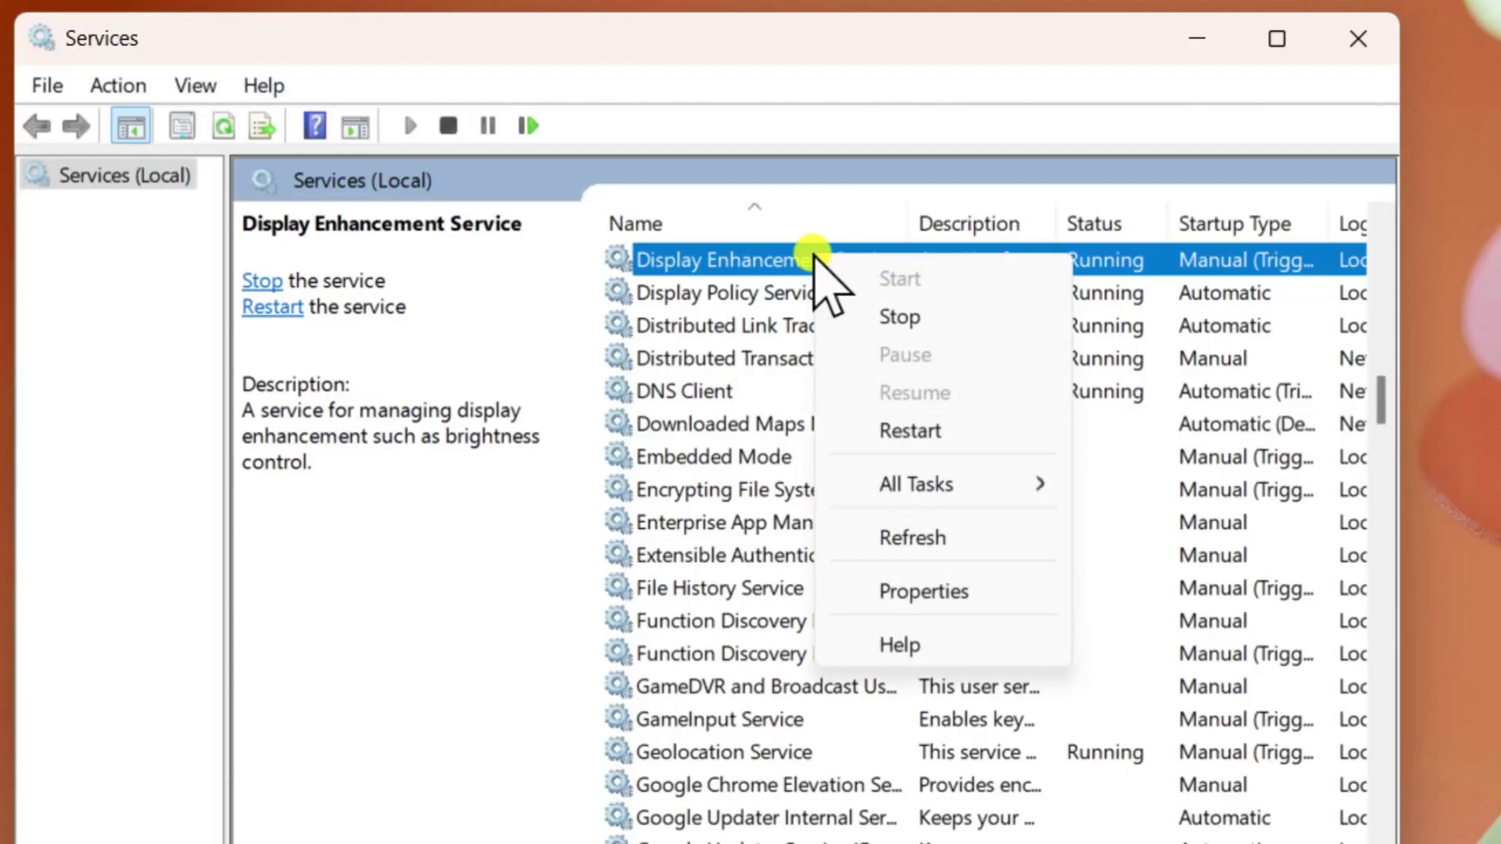
{"action": "left_click", "coordinate": [910, 431]}
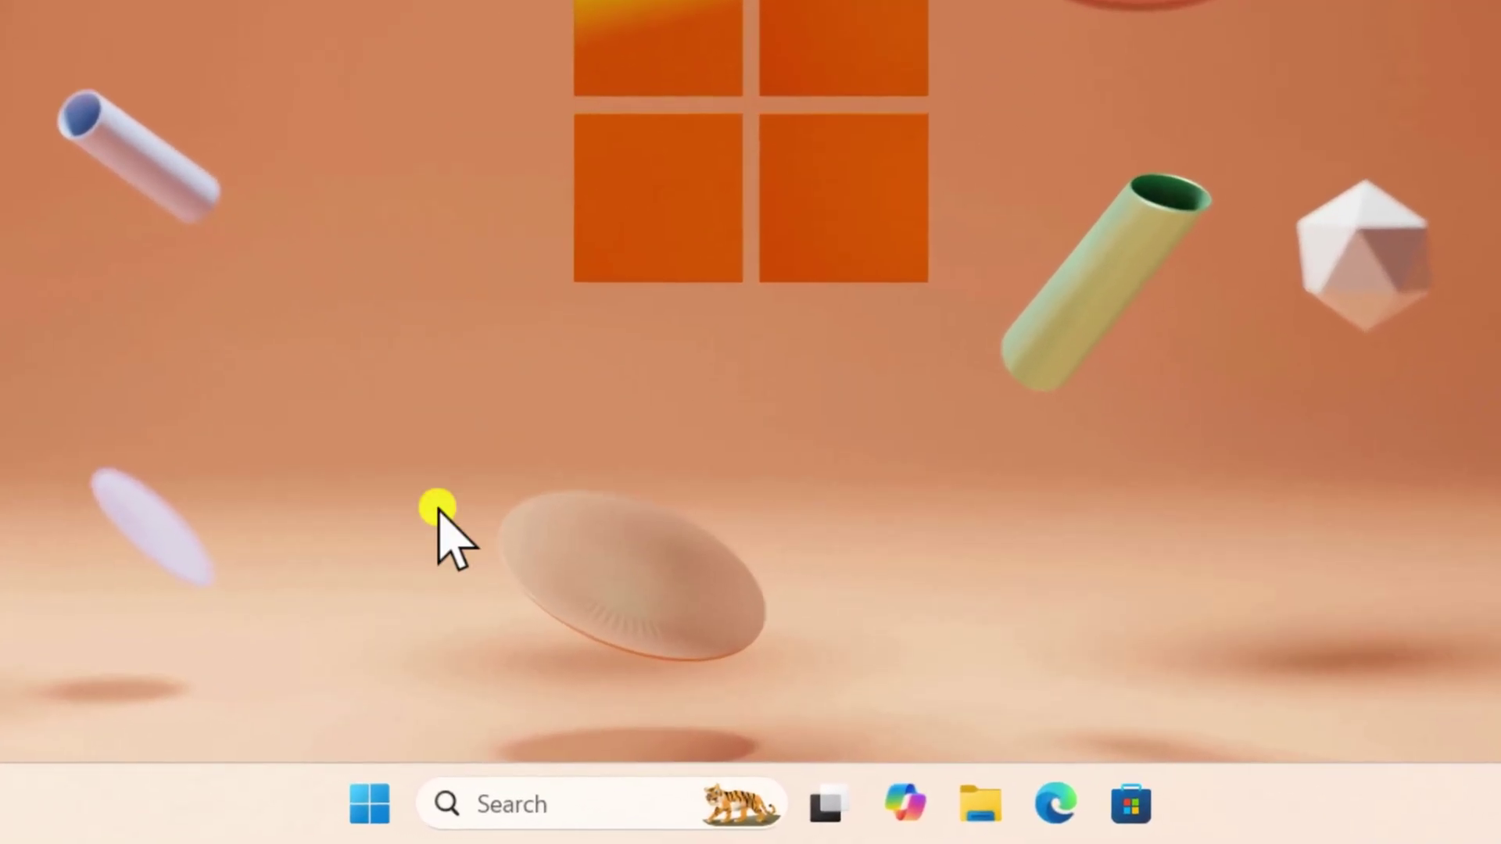
- Open Device Manager from the Start button's quick links menu
{"action": "left_click", "coordinate": [533, 821]}
{"action": "right_click", "coordinate": [350, 807]}
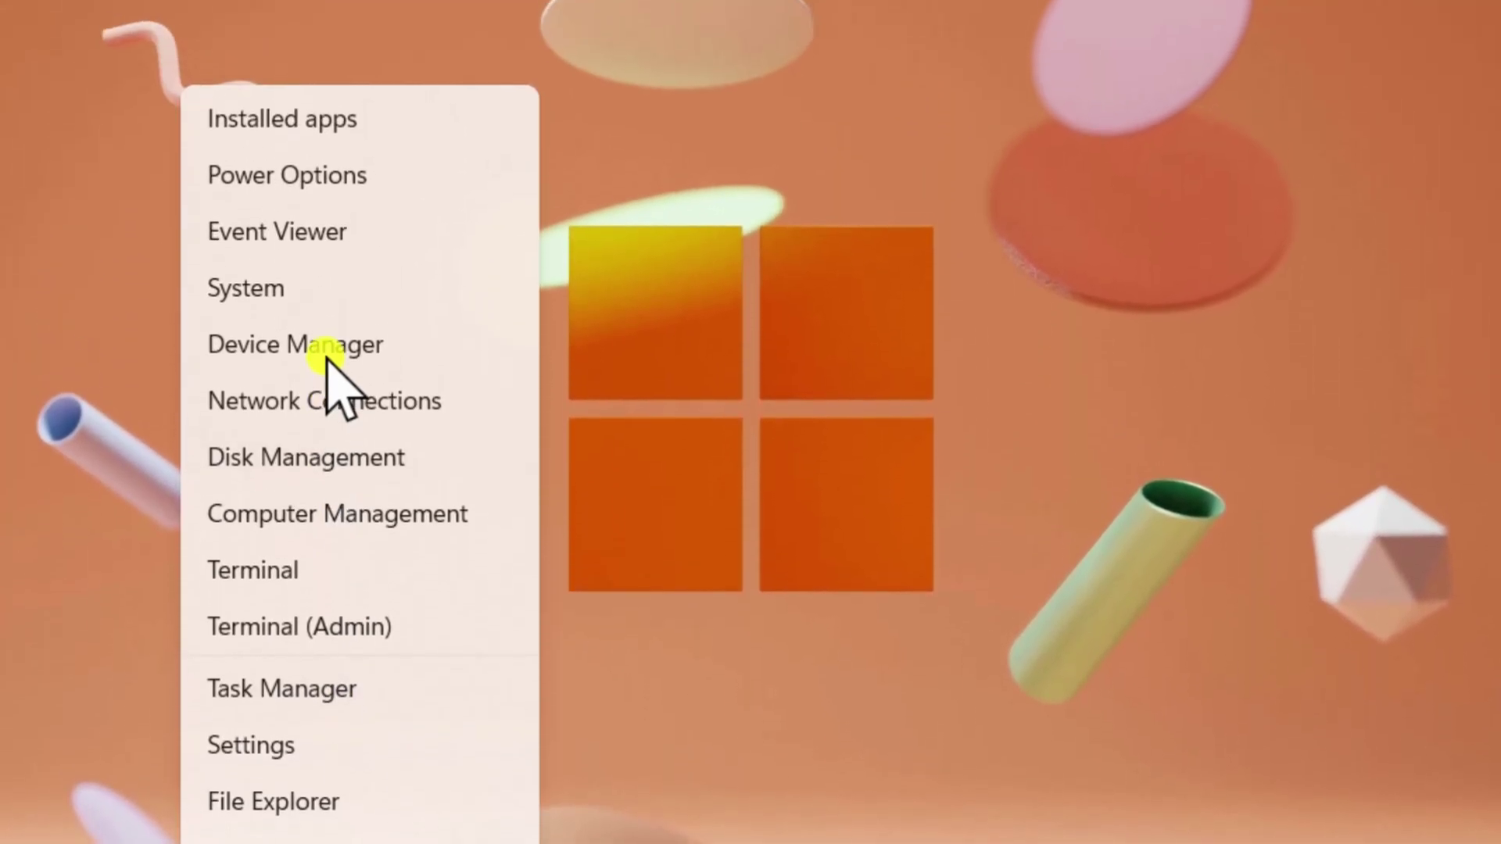
{"action": "left_click", "coordinate": [327, 353]}
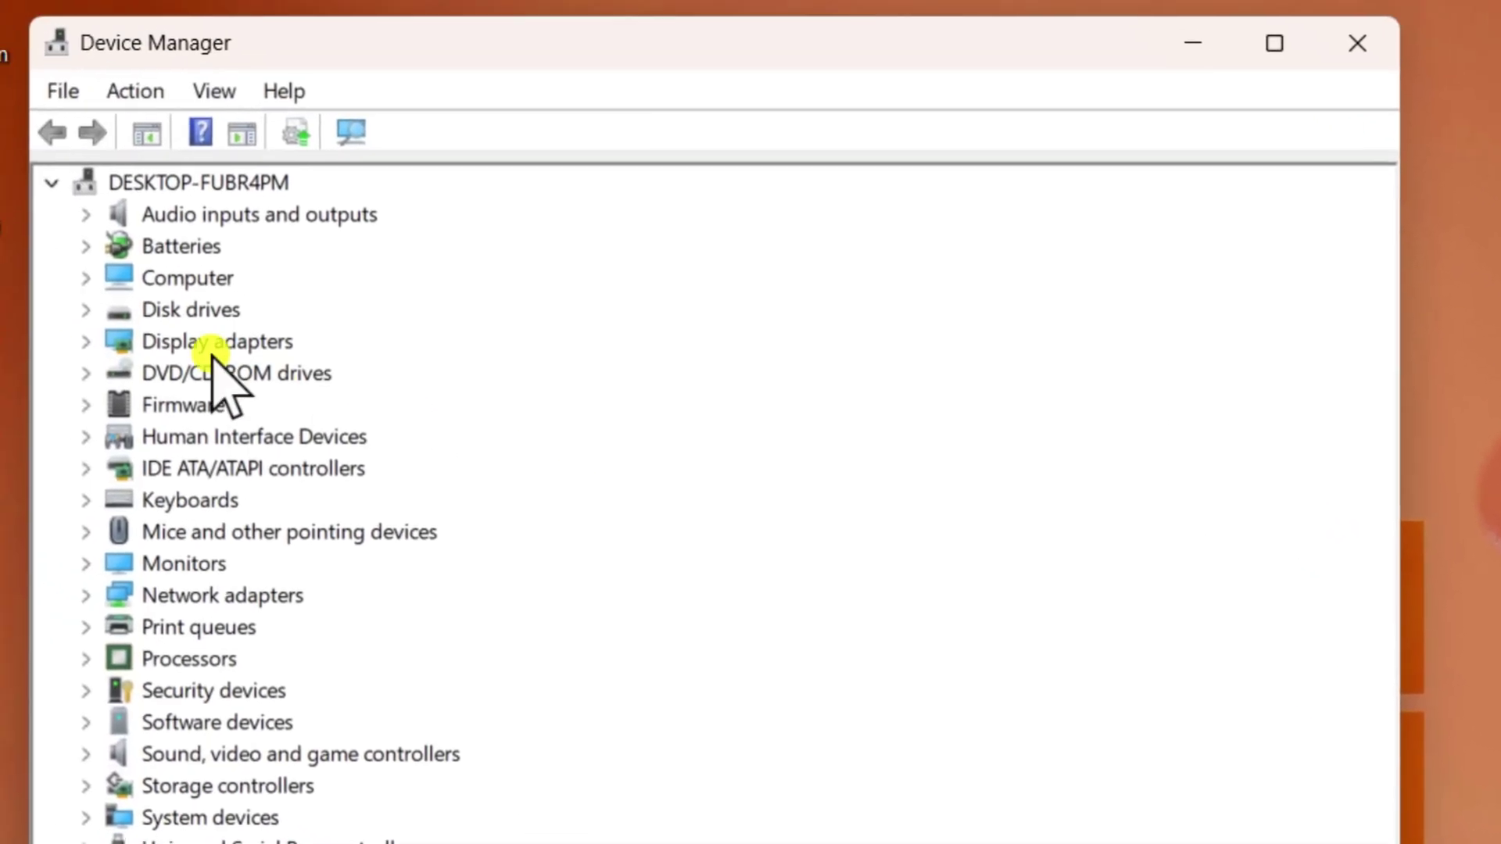
- Expand Display adapters and bring up the VMware SVGA 3D adapter's actions
{"action": "left_click", "coordinate": [85, 341]}
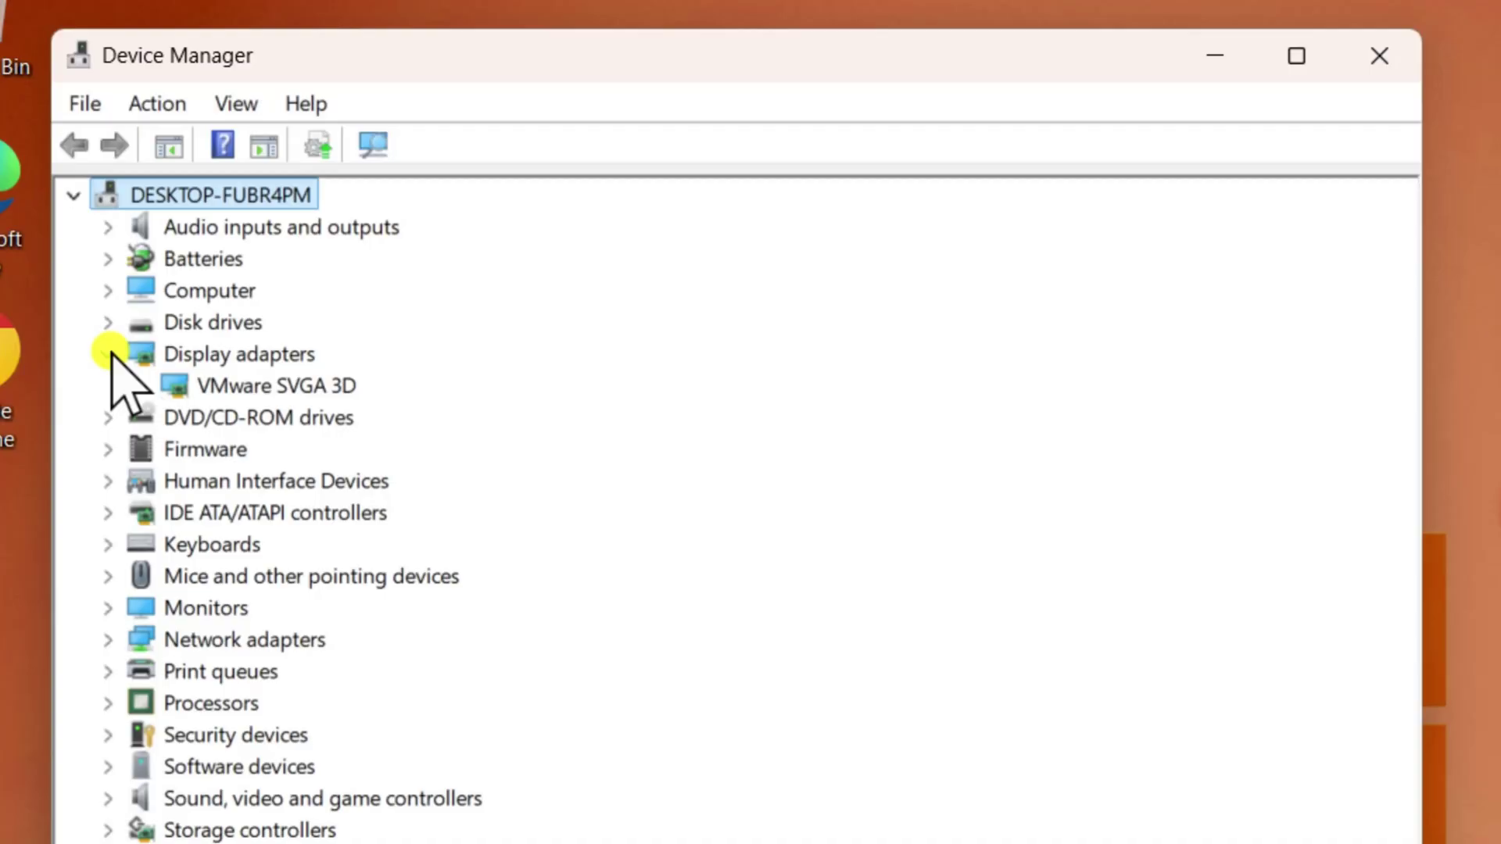
{"action": "right_click", "coordinate": [323, 387]}
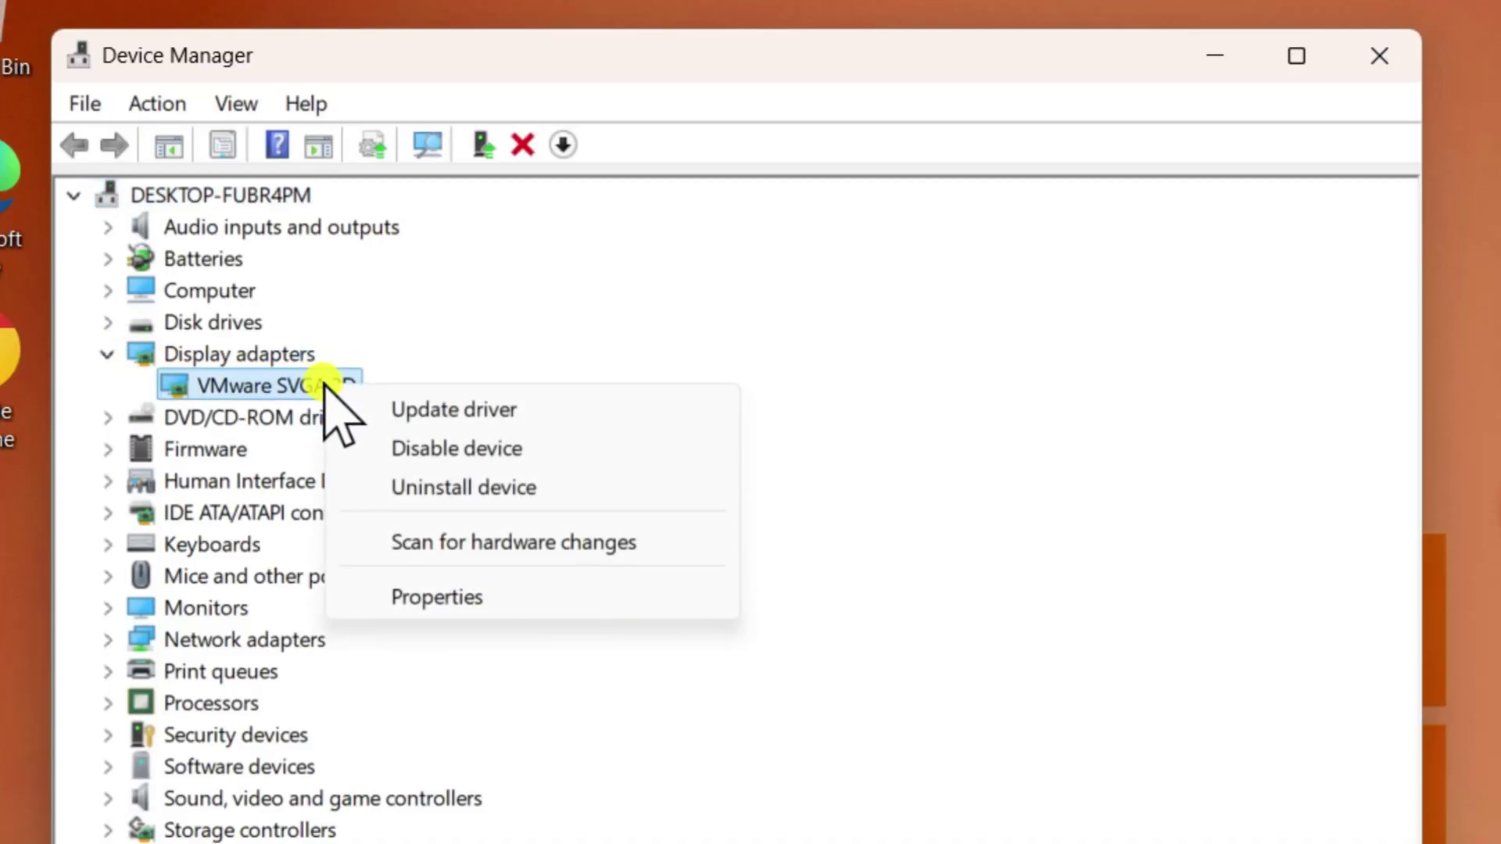
- Uninstall the VMware SVGA 3D adapter, then scan for hardware changes to redetect it
{"action": "left_click", "coordinate": [493, 487]}
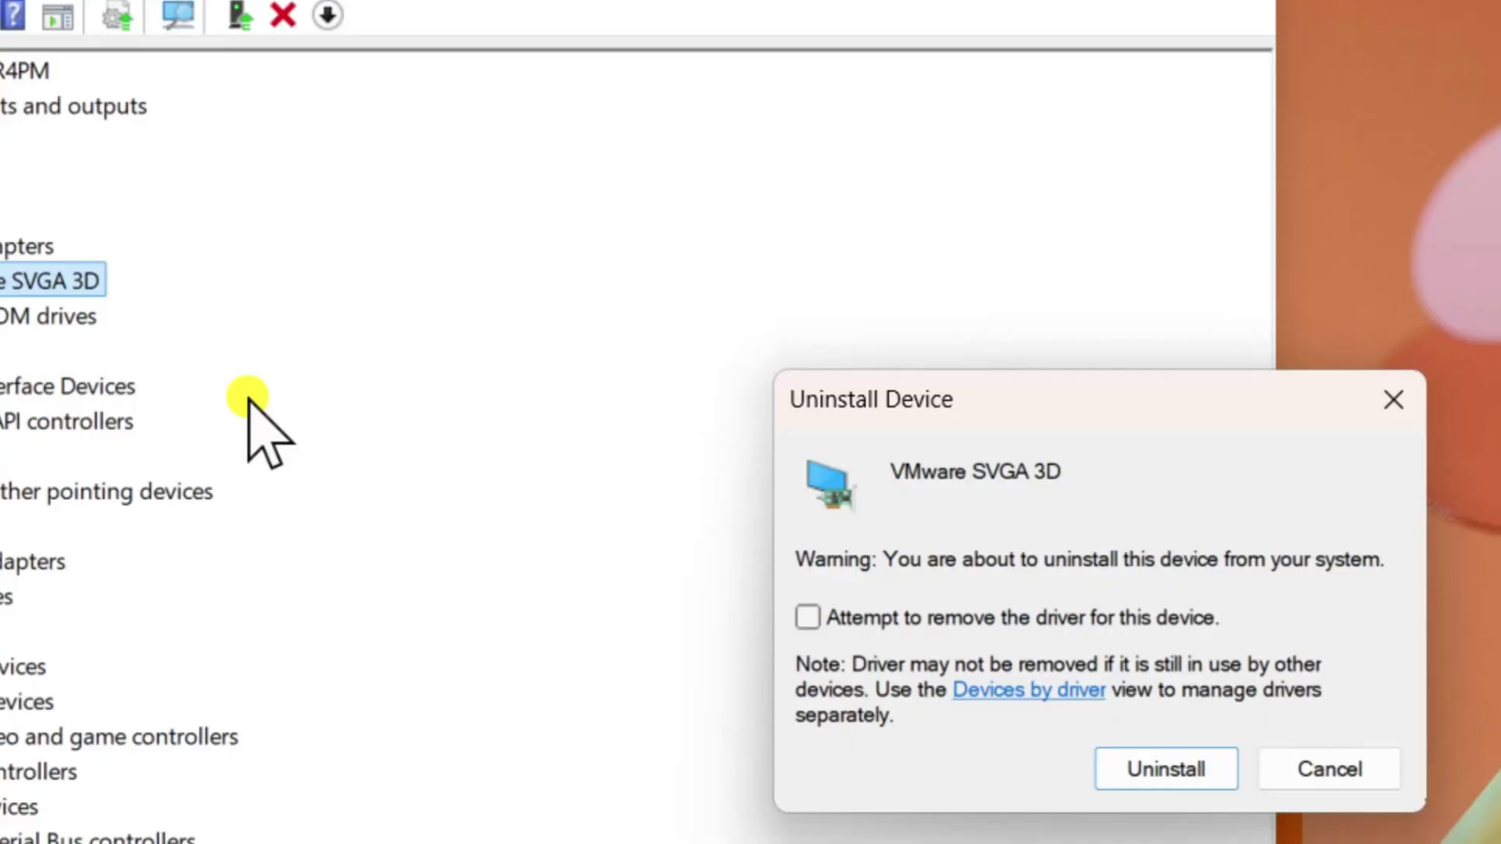
{"action": "left_click", "coordinate": [811, 659]}
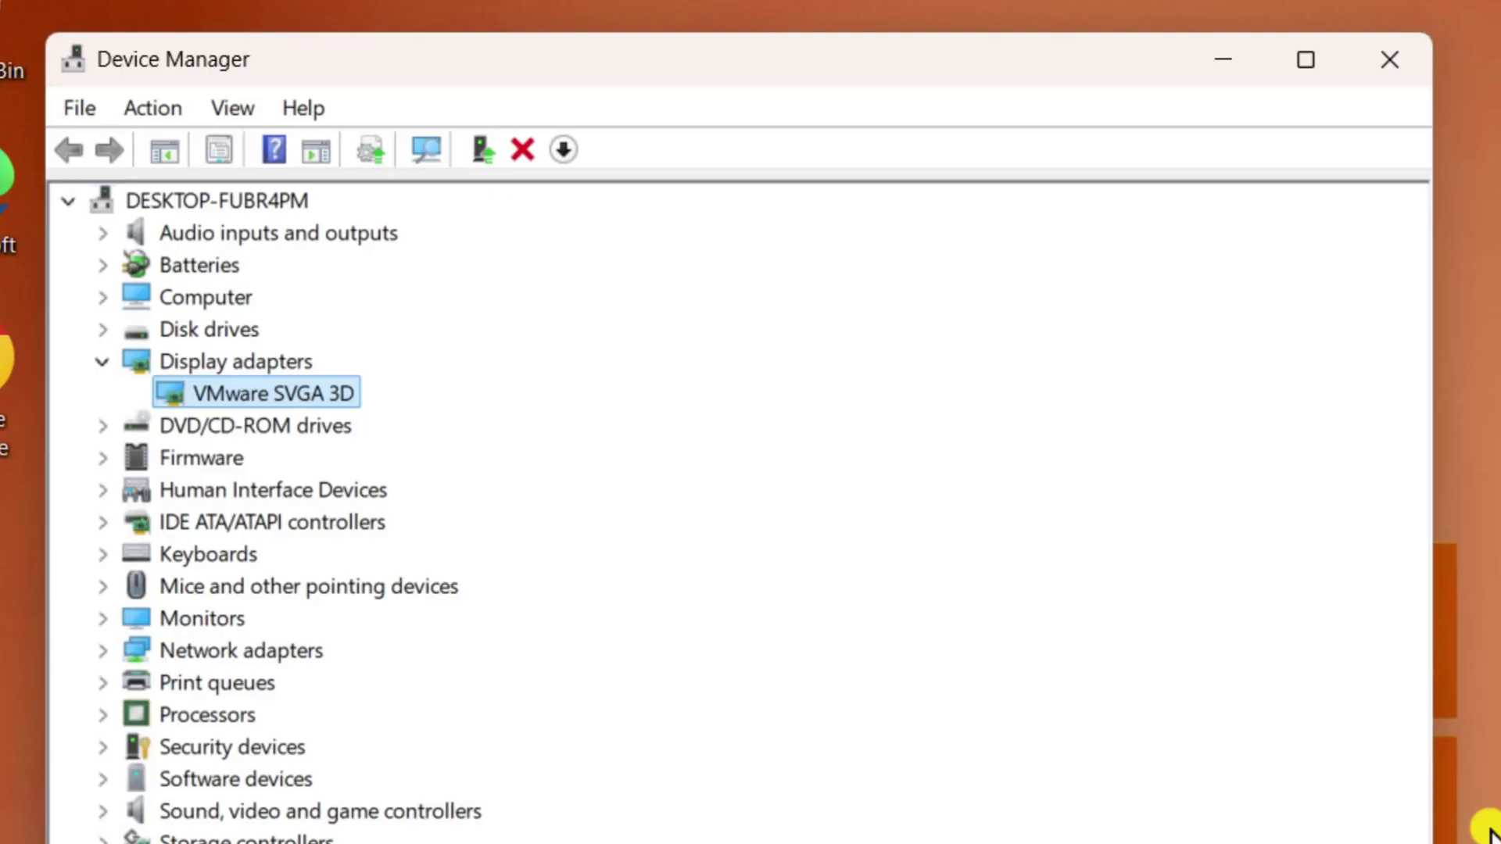
{"action": "left_click", "coordinate": [158, 108]}
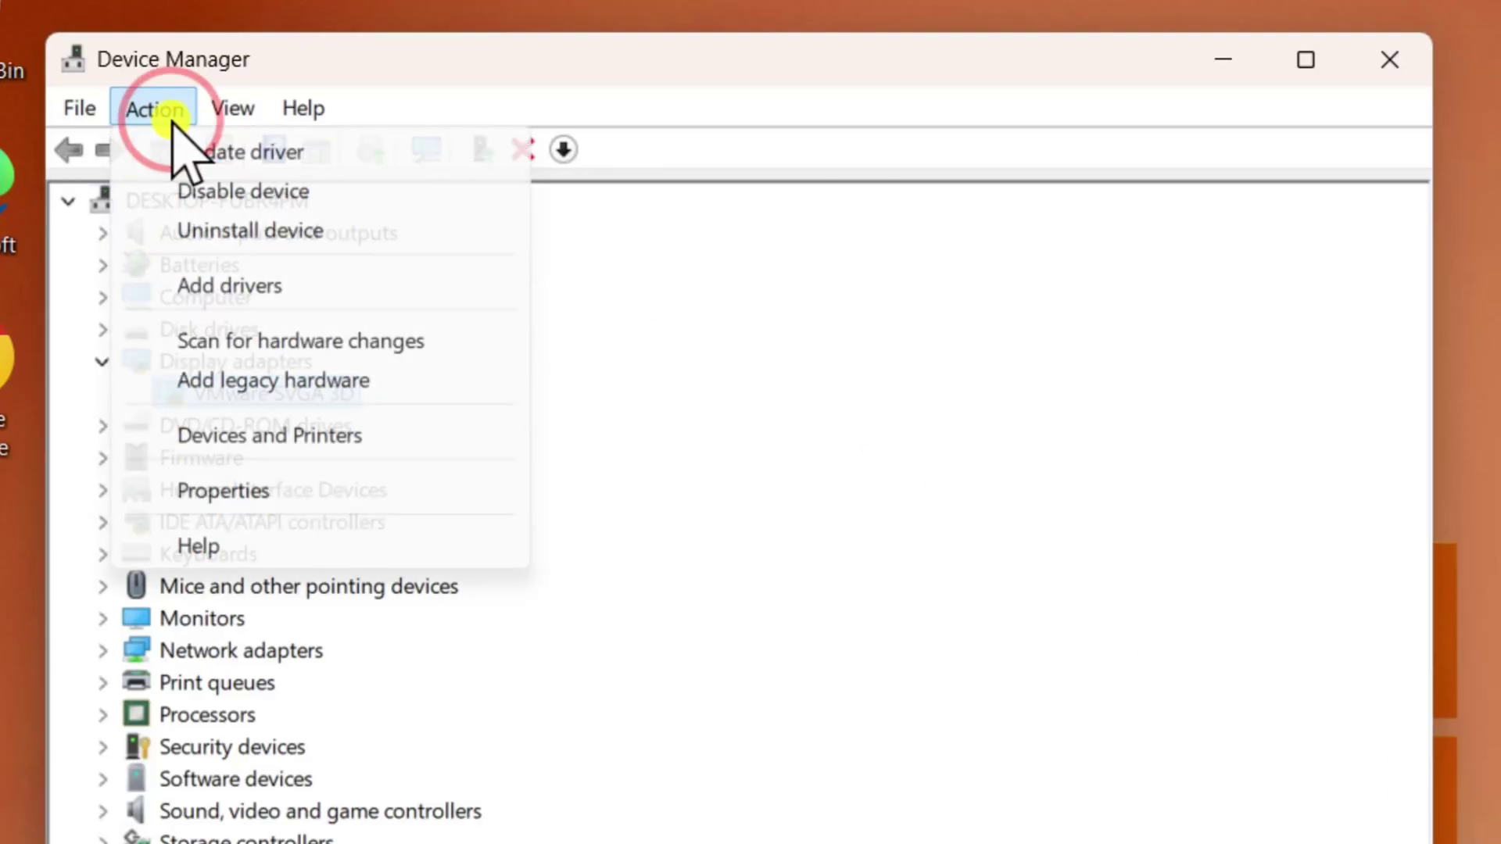
{"action": "left_click", "coordinate": [240, 343]}
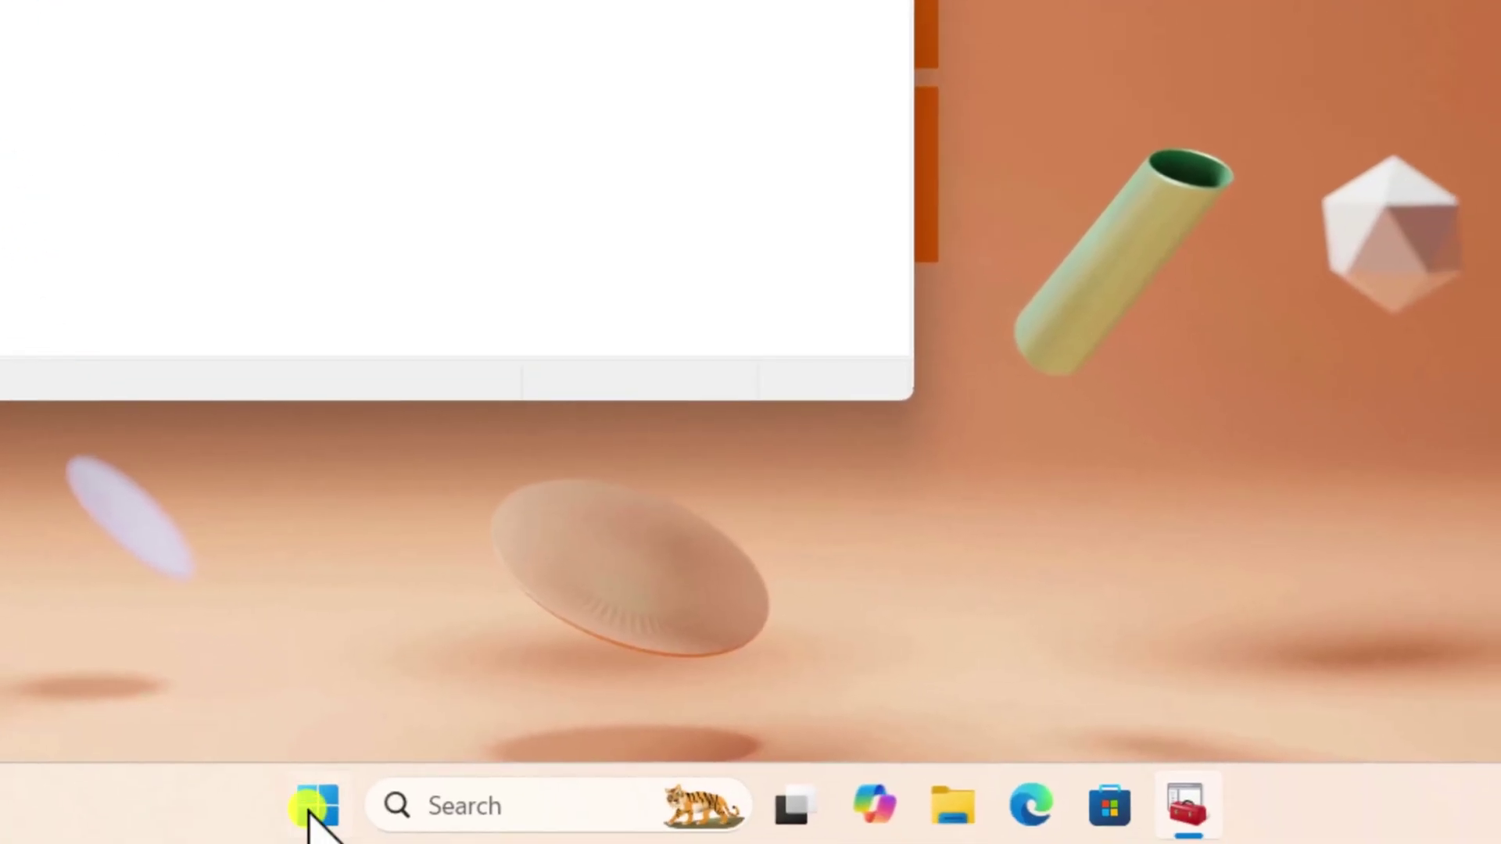
- Bring up the Start menu's power options to restart the PC
{"action": "left_click", "coordinate": [314, 803]}
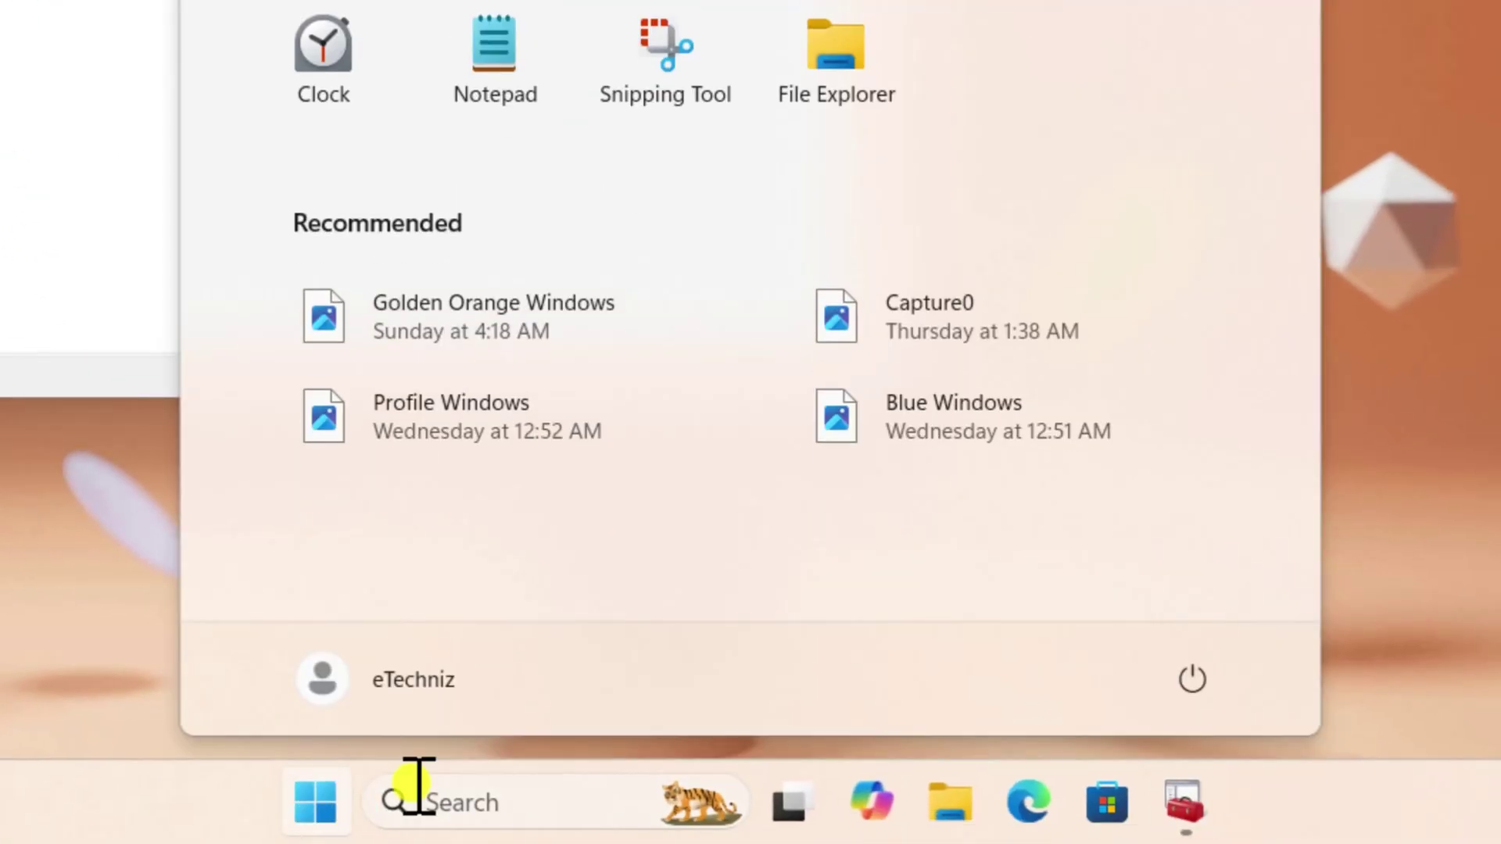
{"action": "left_click", "coordinate": [1193, 679]}
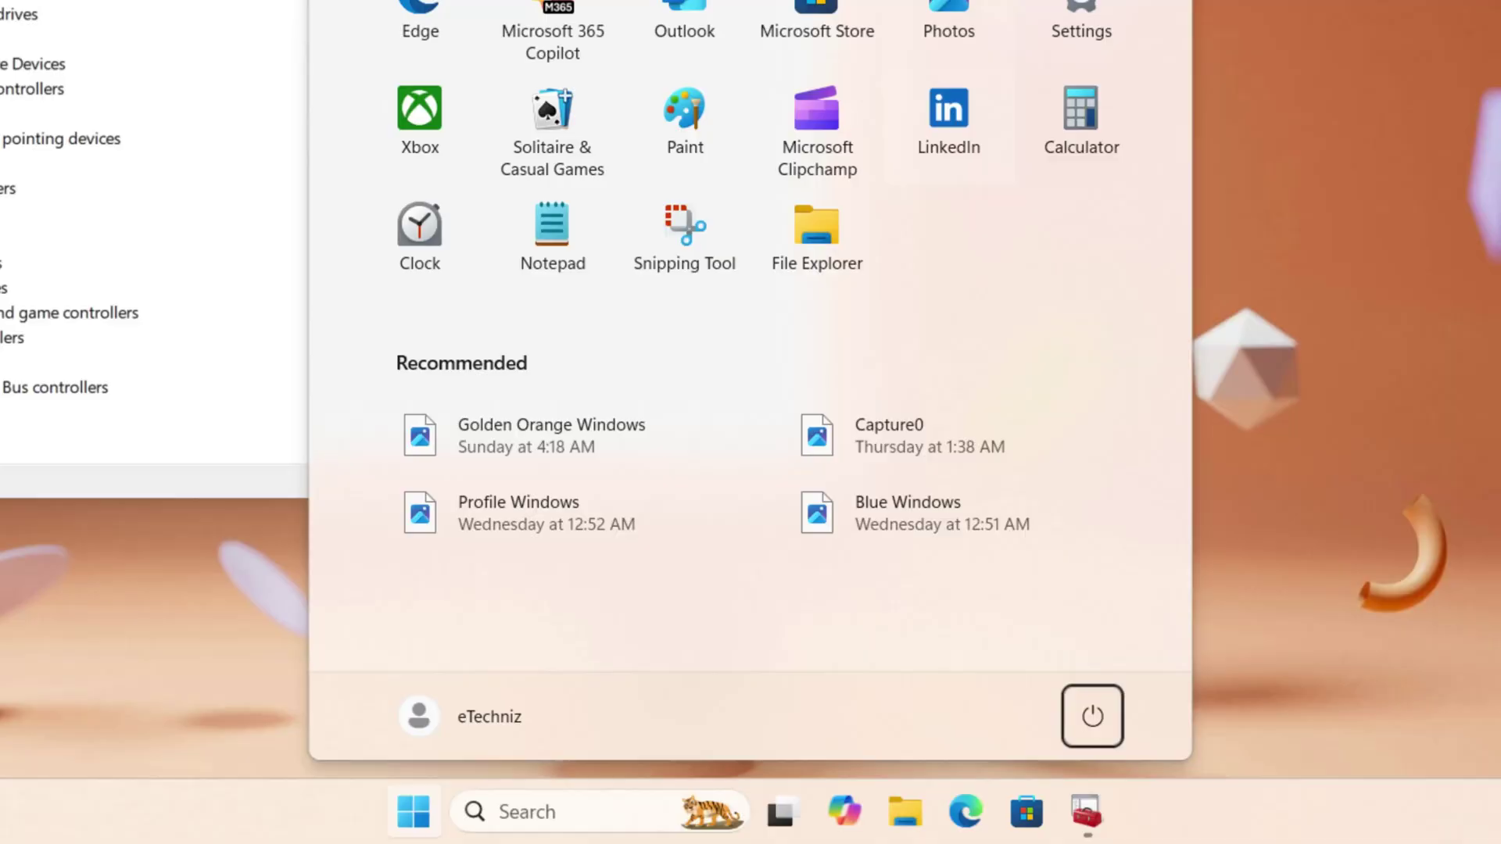